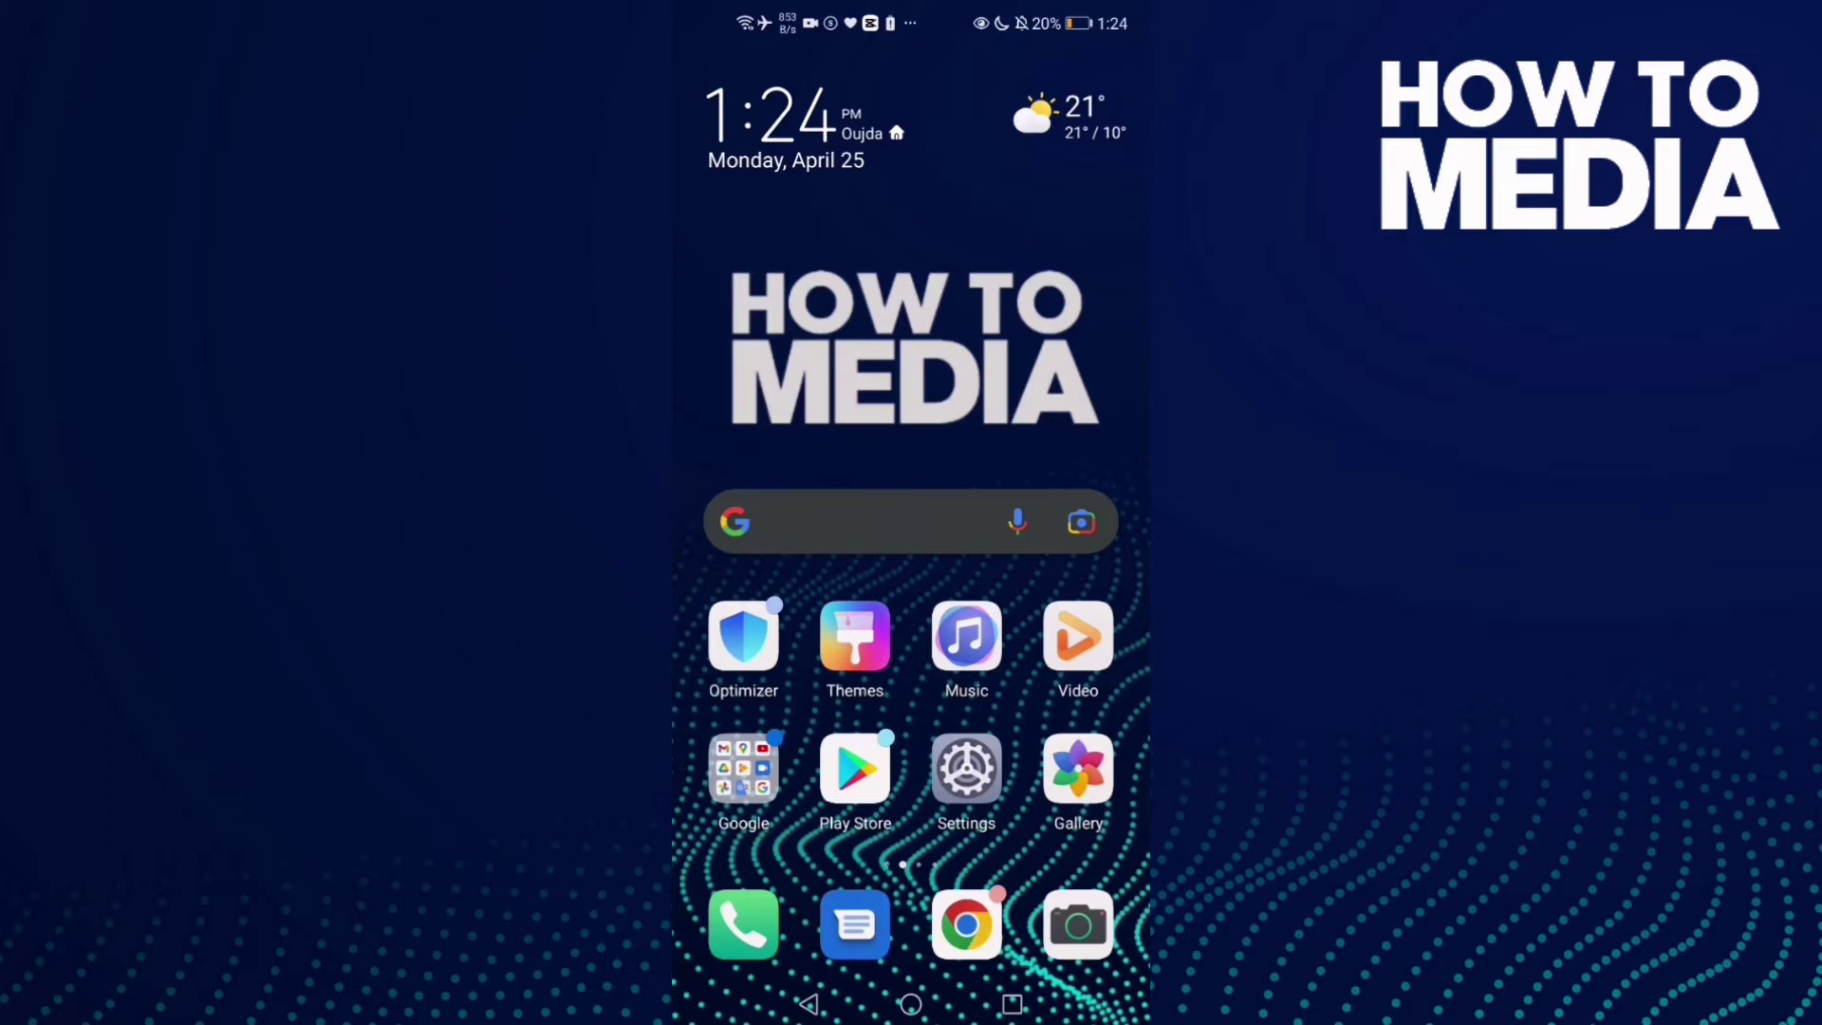
Swipe to the home screen page that holds the Opera Mini icon
{"action": "left_click_drag", "start_coordinate": [1053, 570], "coordinate": [768, 569]}
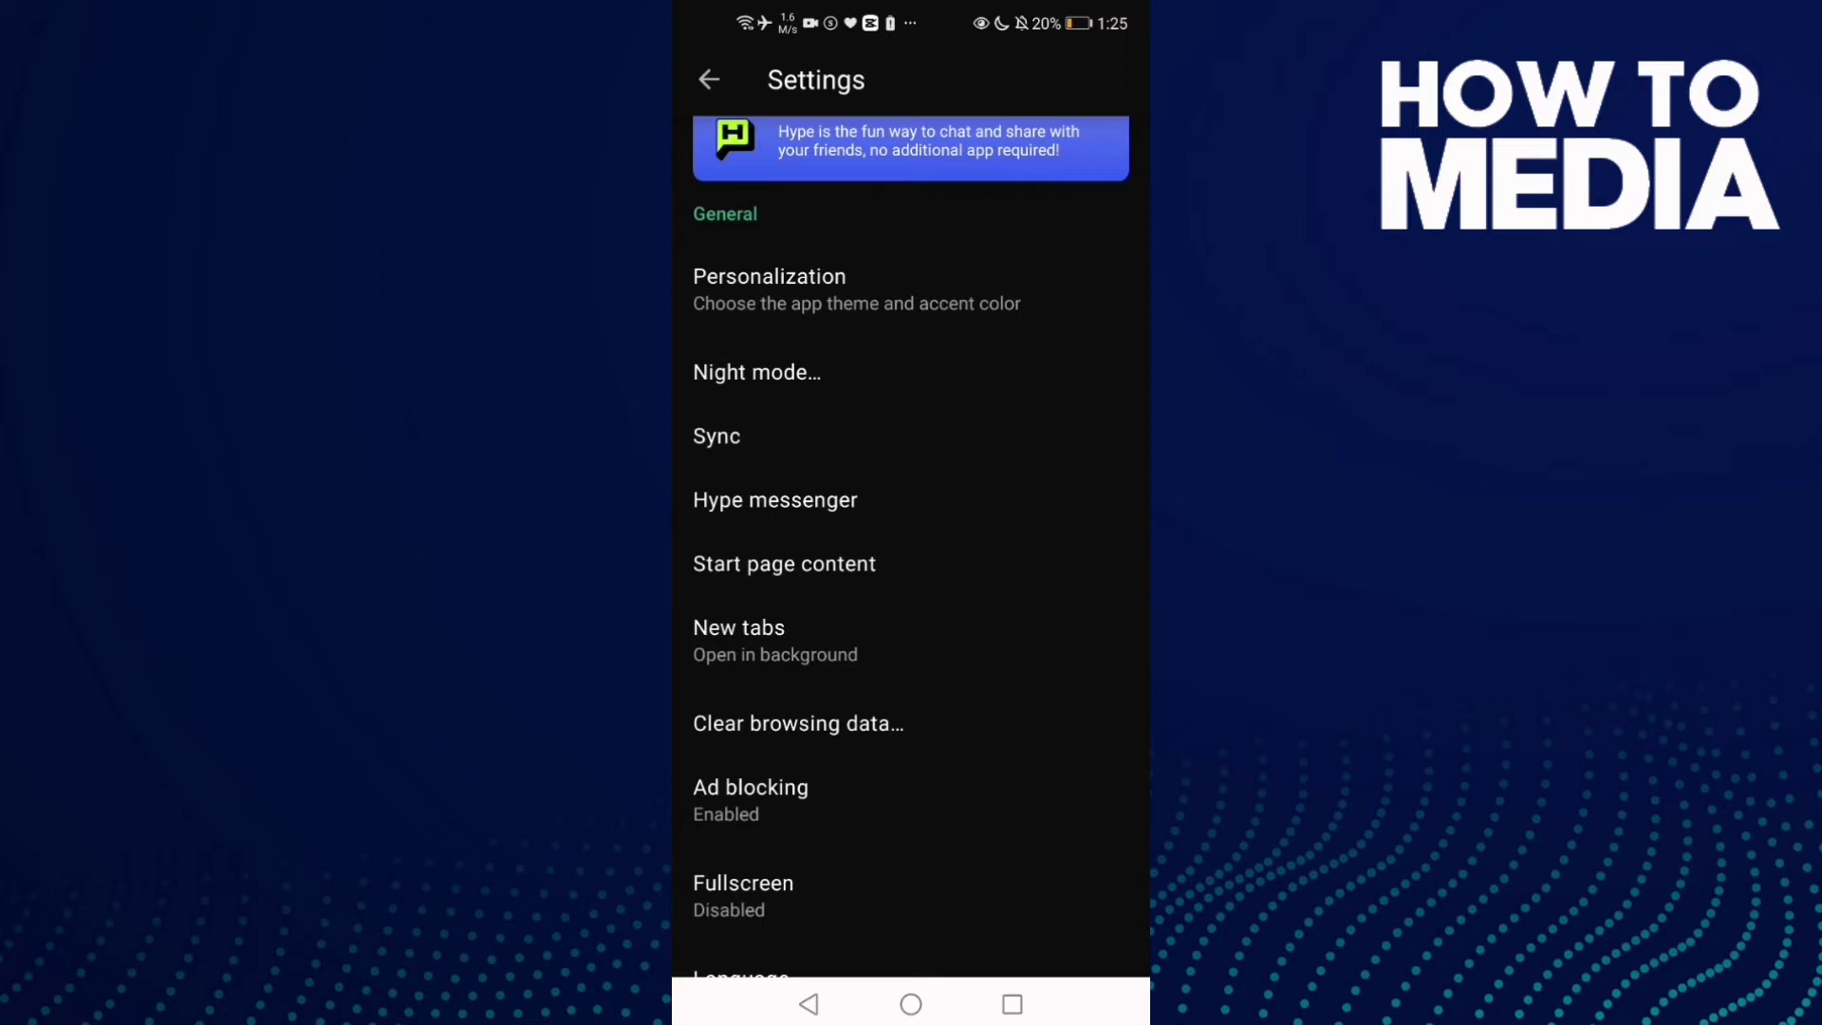
Return from settings to the Opera Mini start page feed and show the main menu
{"action": "left_click", "coordinate": [809, 1003]}
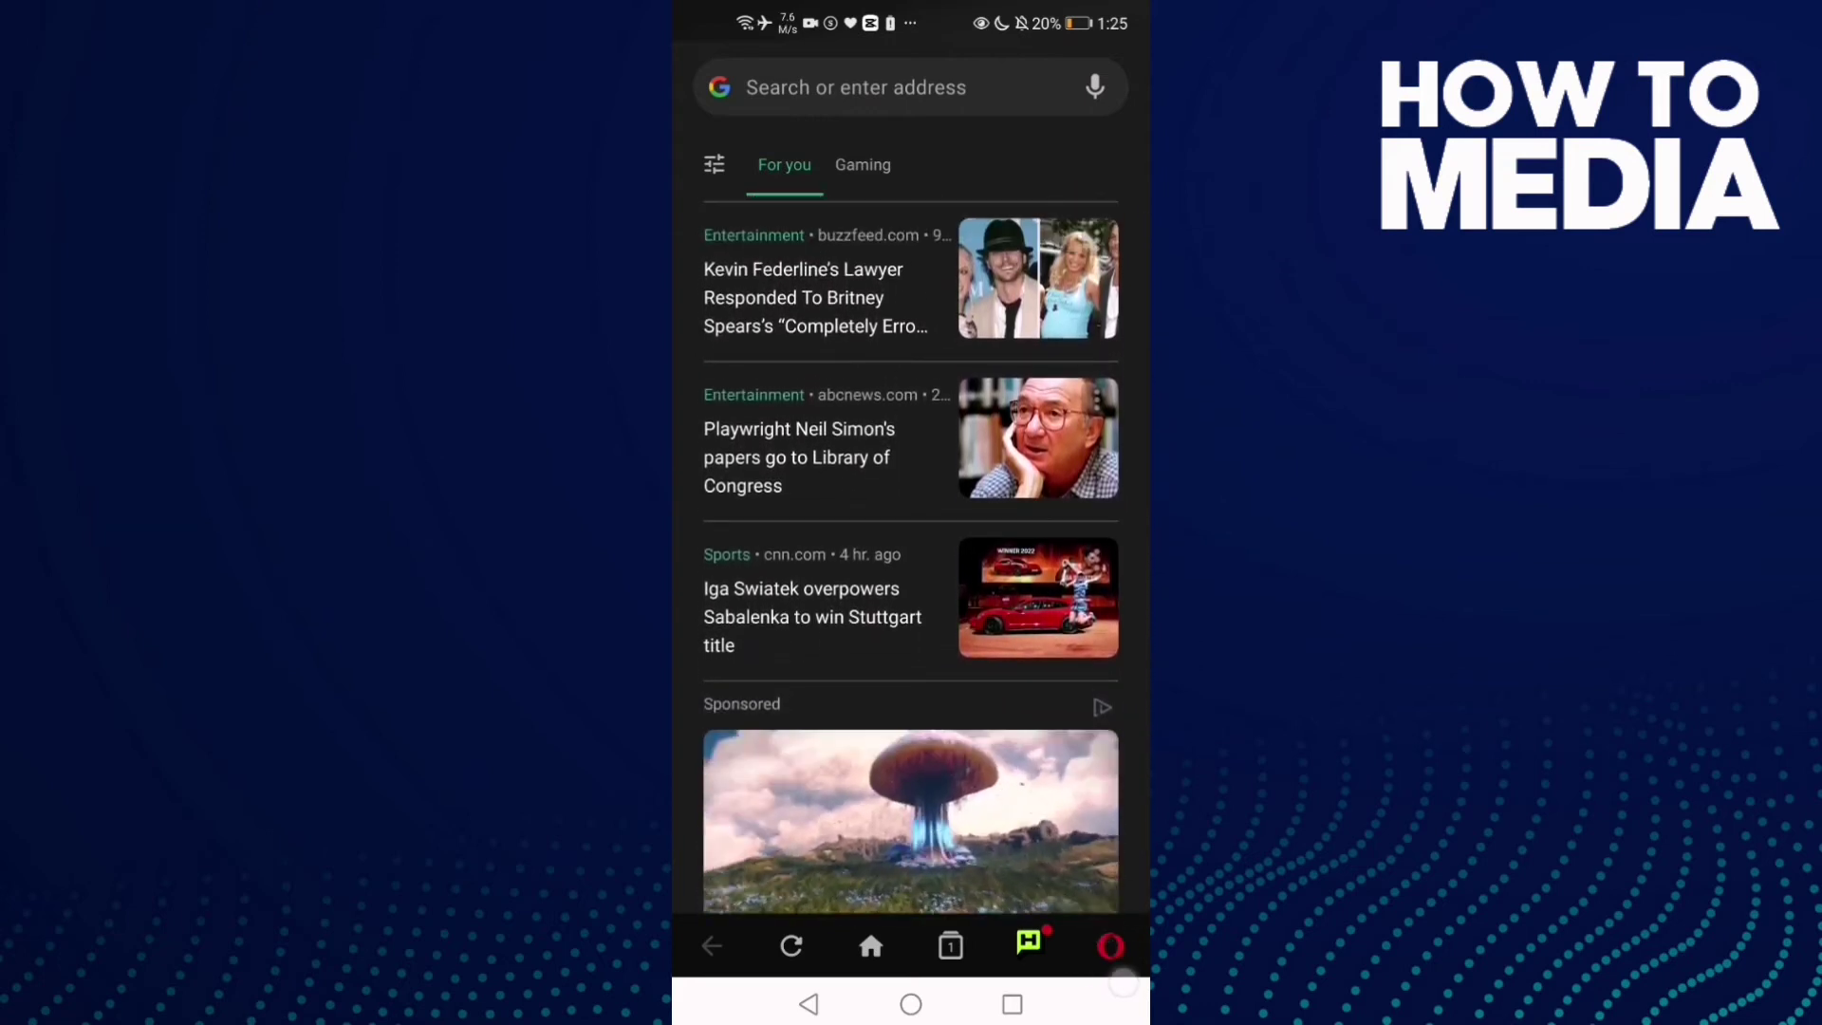
{"action": "left_click", "coordinate": [1087, 946]}
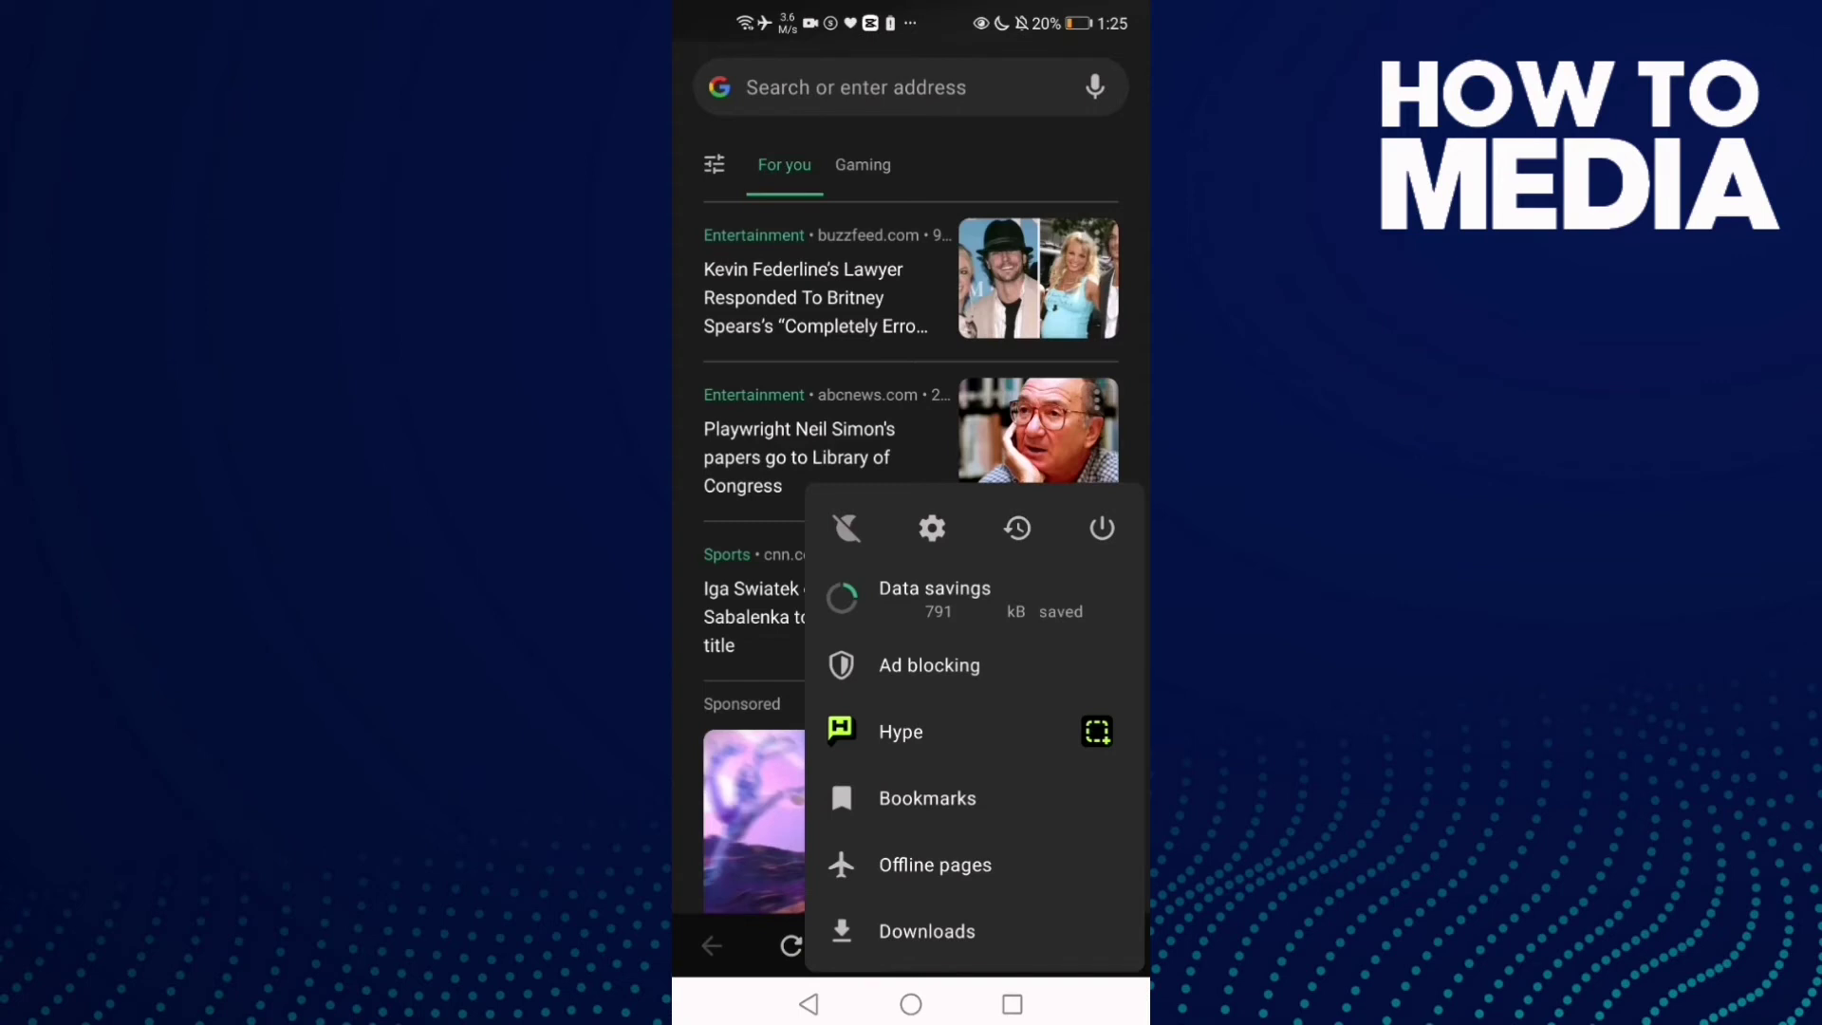
Go from the Opera menu's gear into Settings, then to 'Start page content'
{"action": "left_click", "coordinate": [930, 527]}
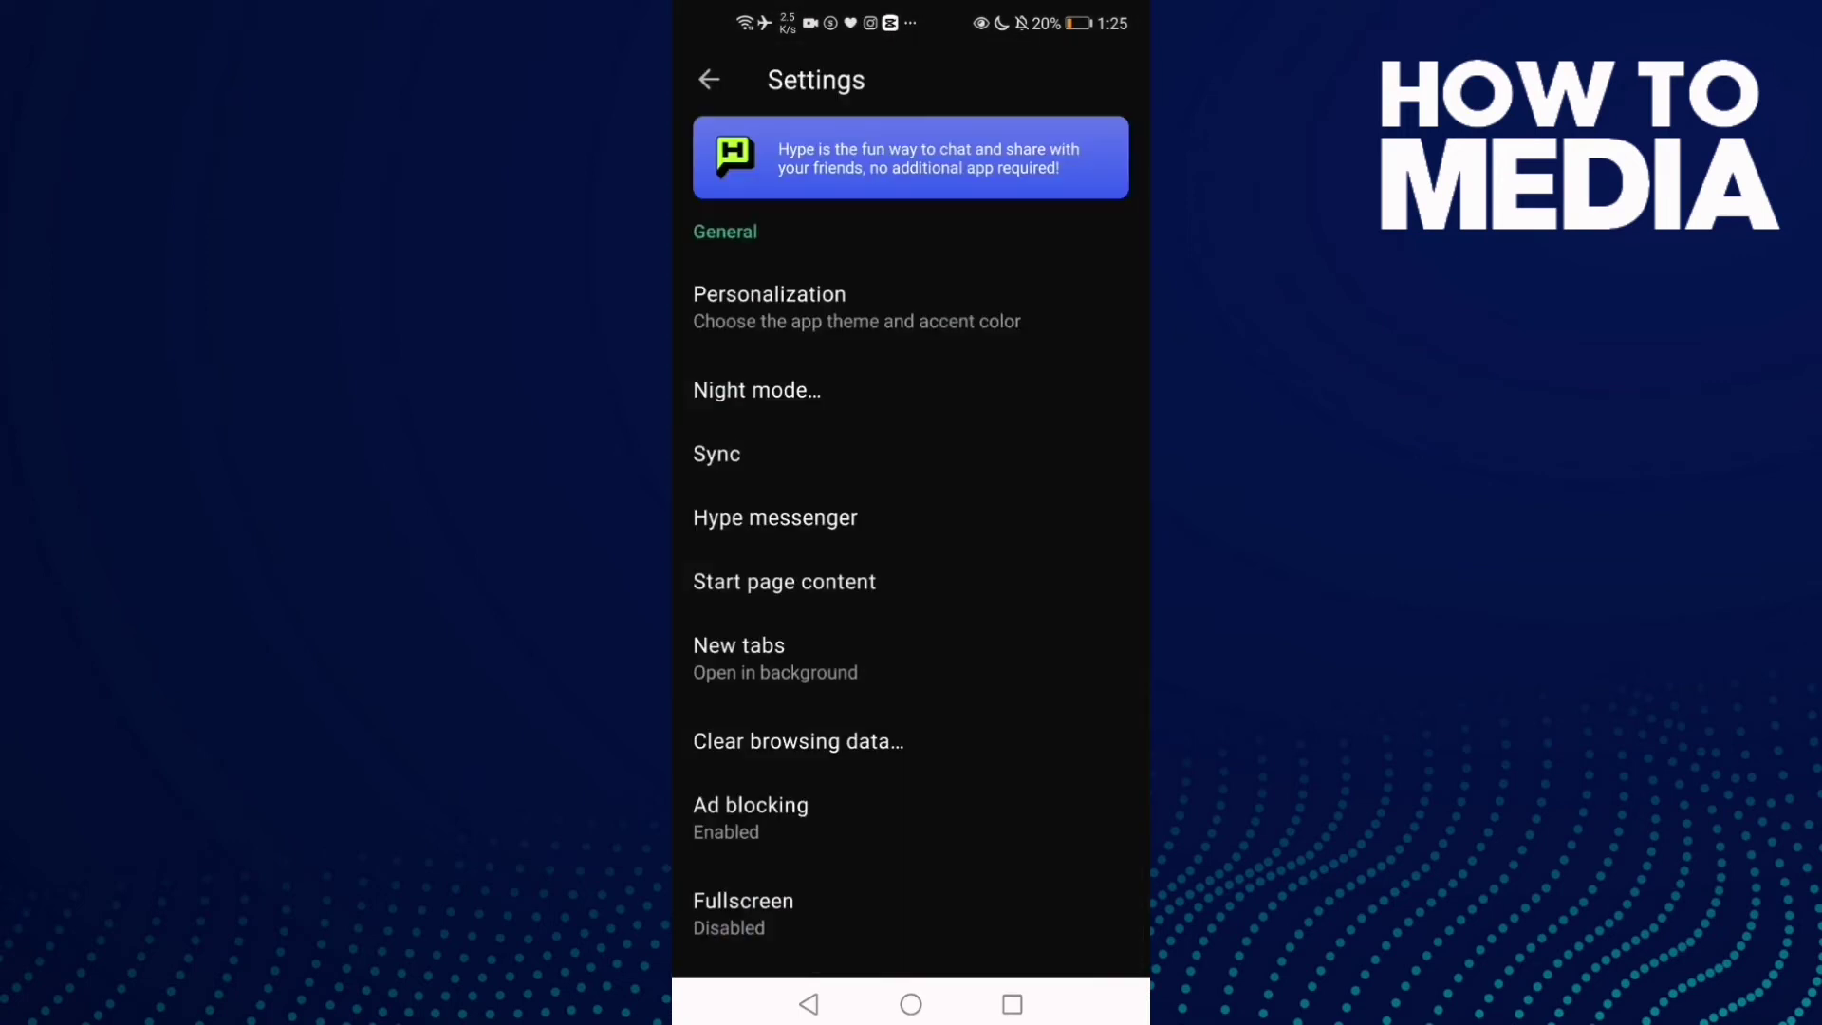
{"action": "left_click_drag", "start_coordinate": [984, 553], "coordinate": [970, 534]}
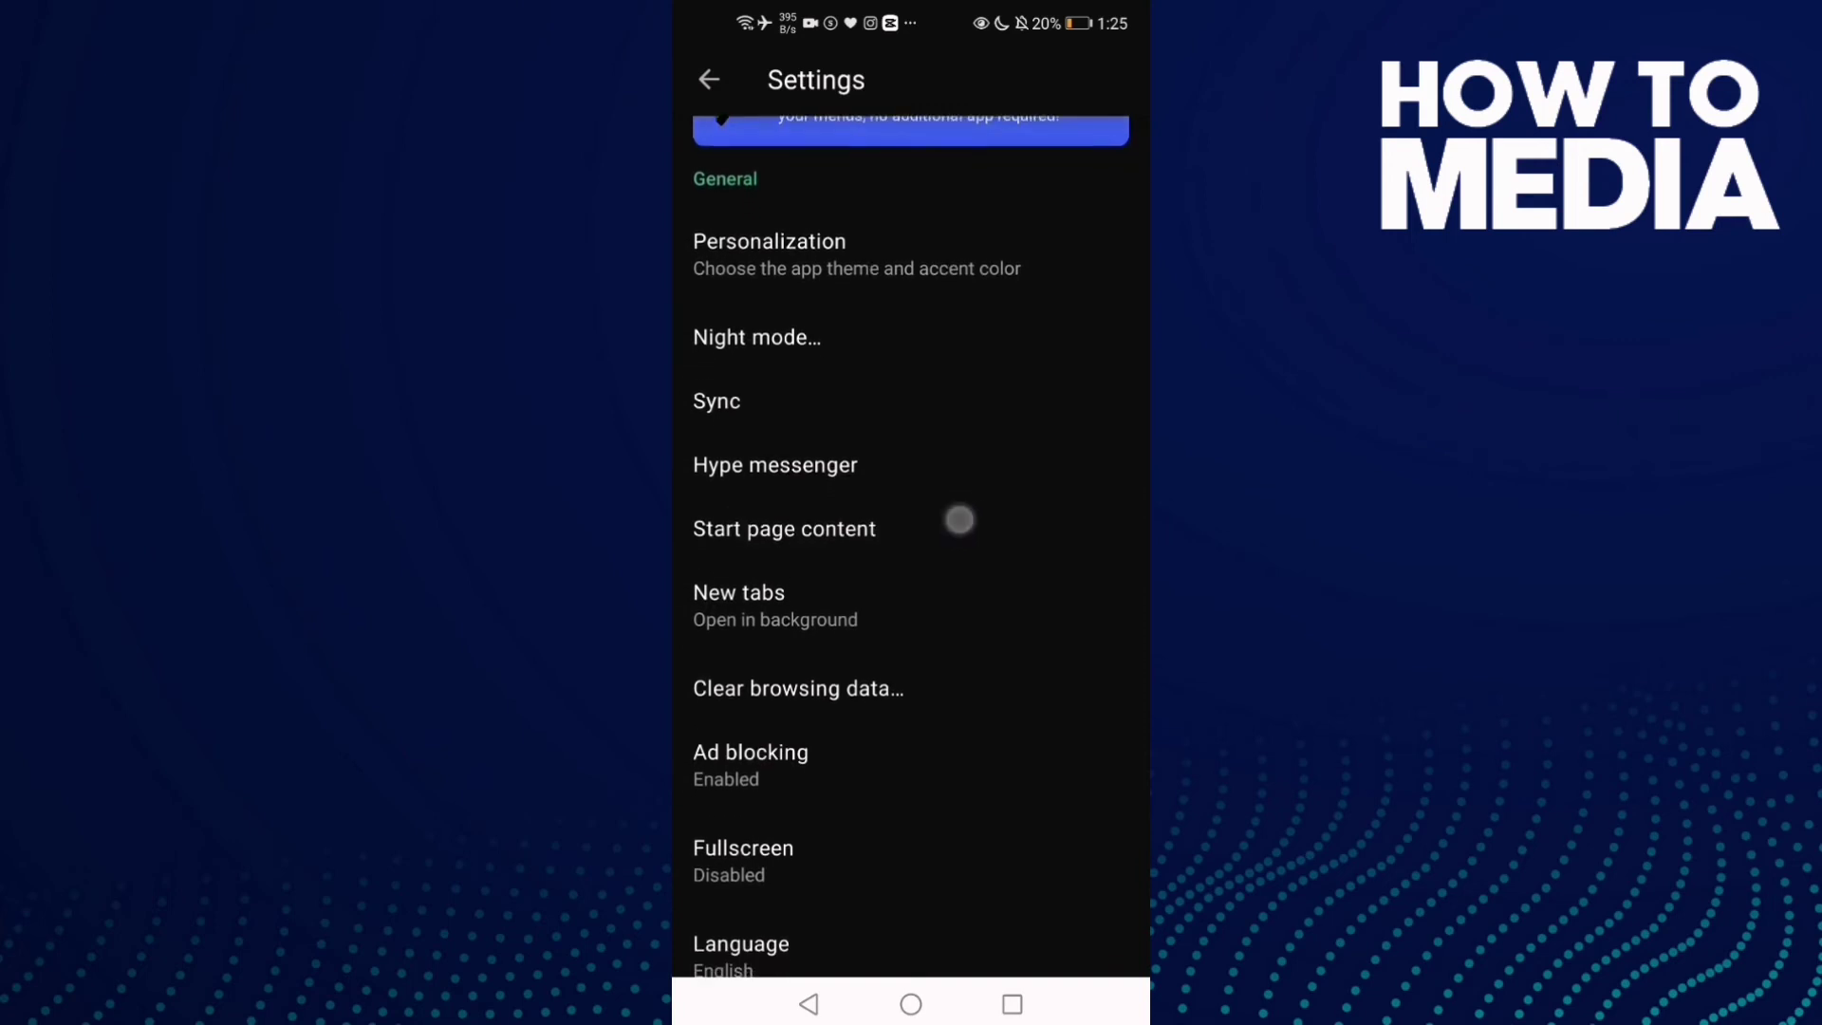
{"action": "left_click", "coordinate": [965, 527]}
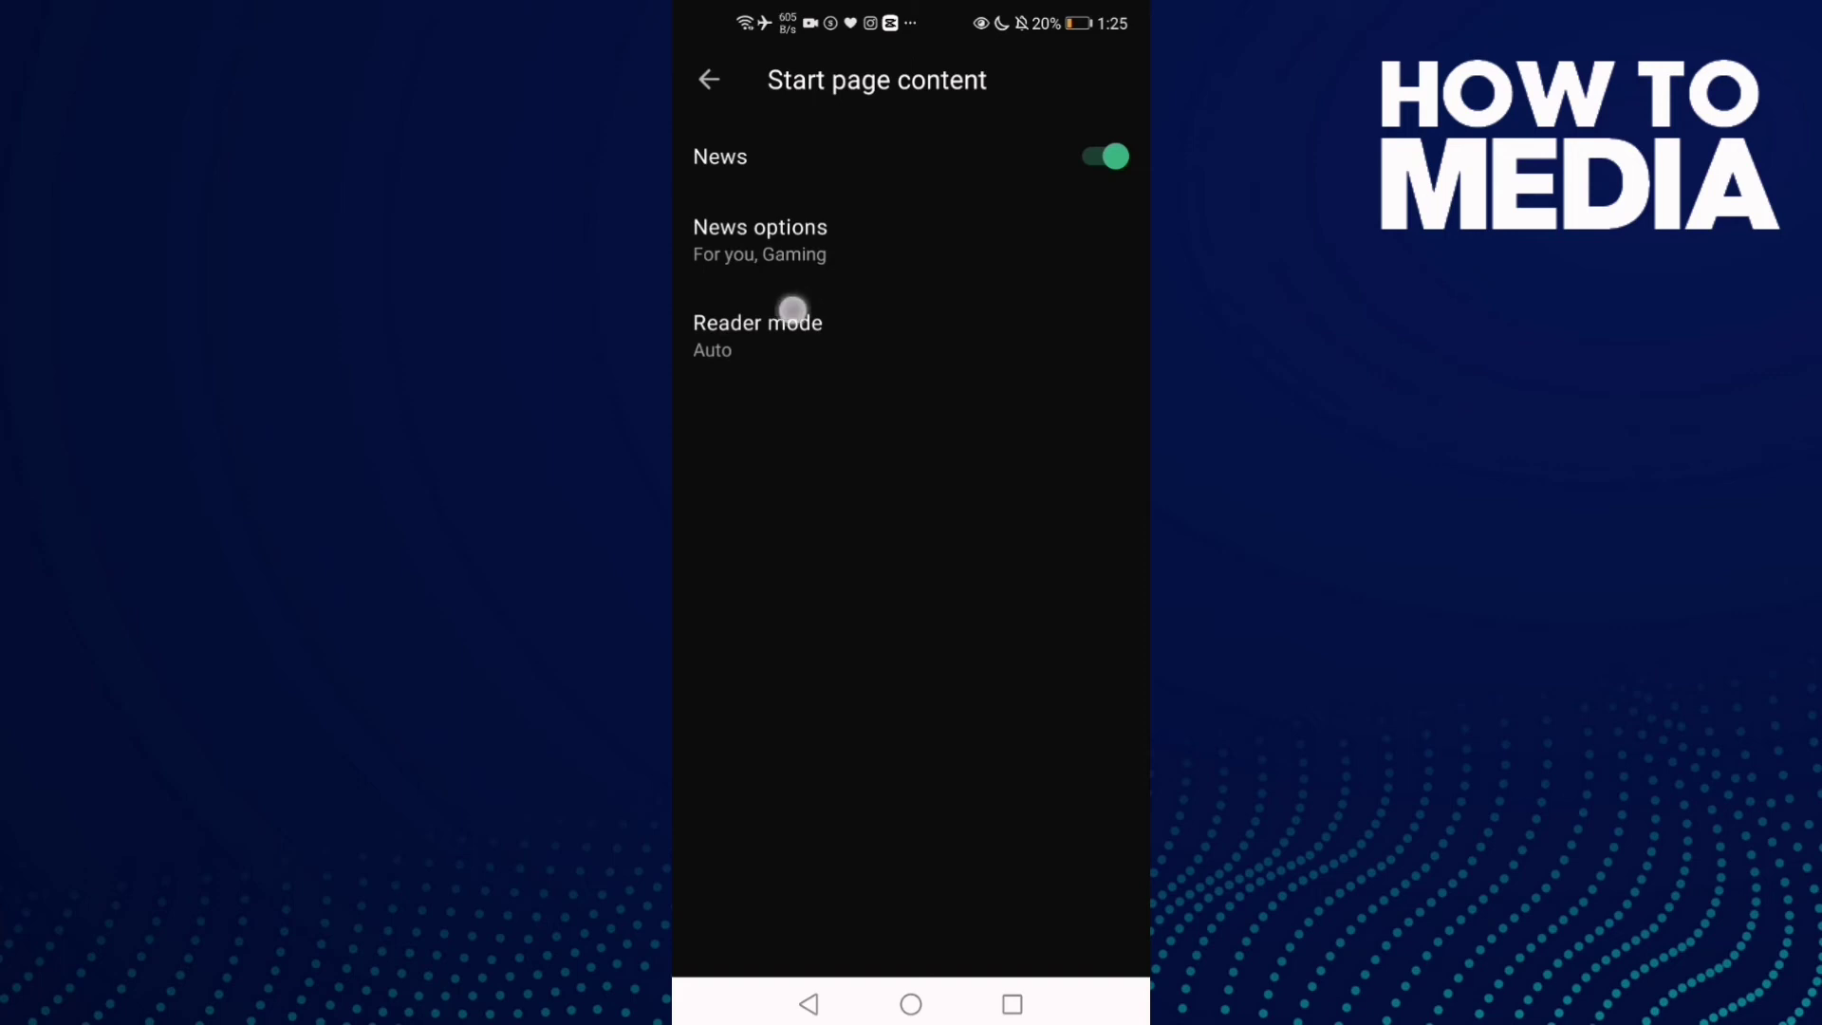
Change the start page Reader mode option from Auto to Enabled
{"action": "left_click", "coordinate": [790, 306]}
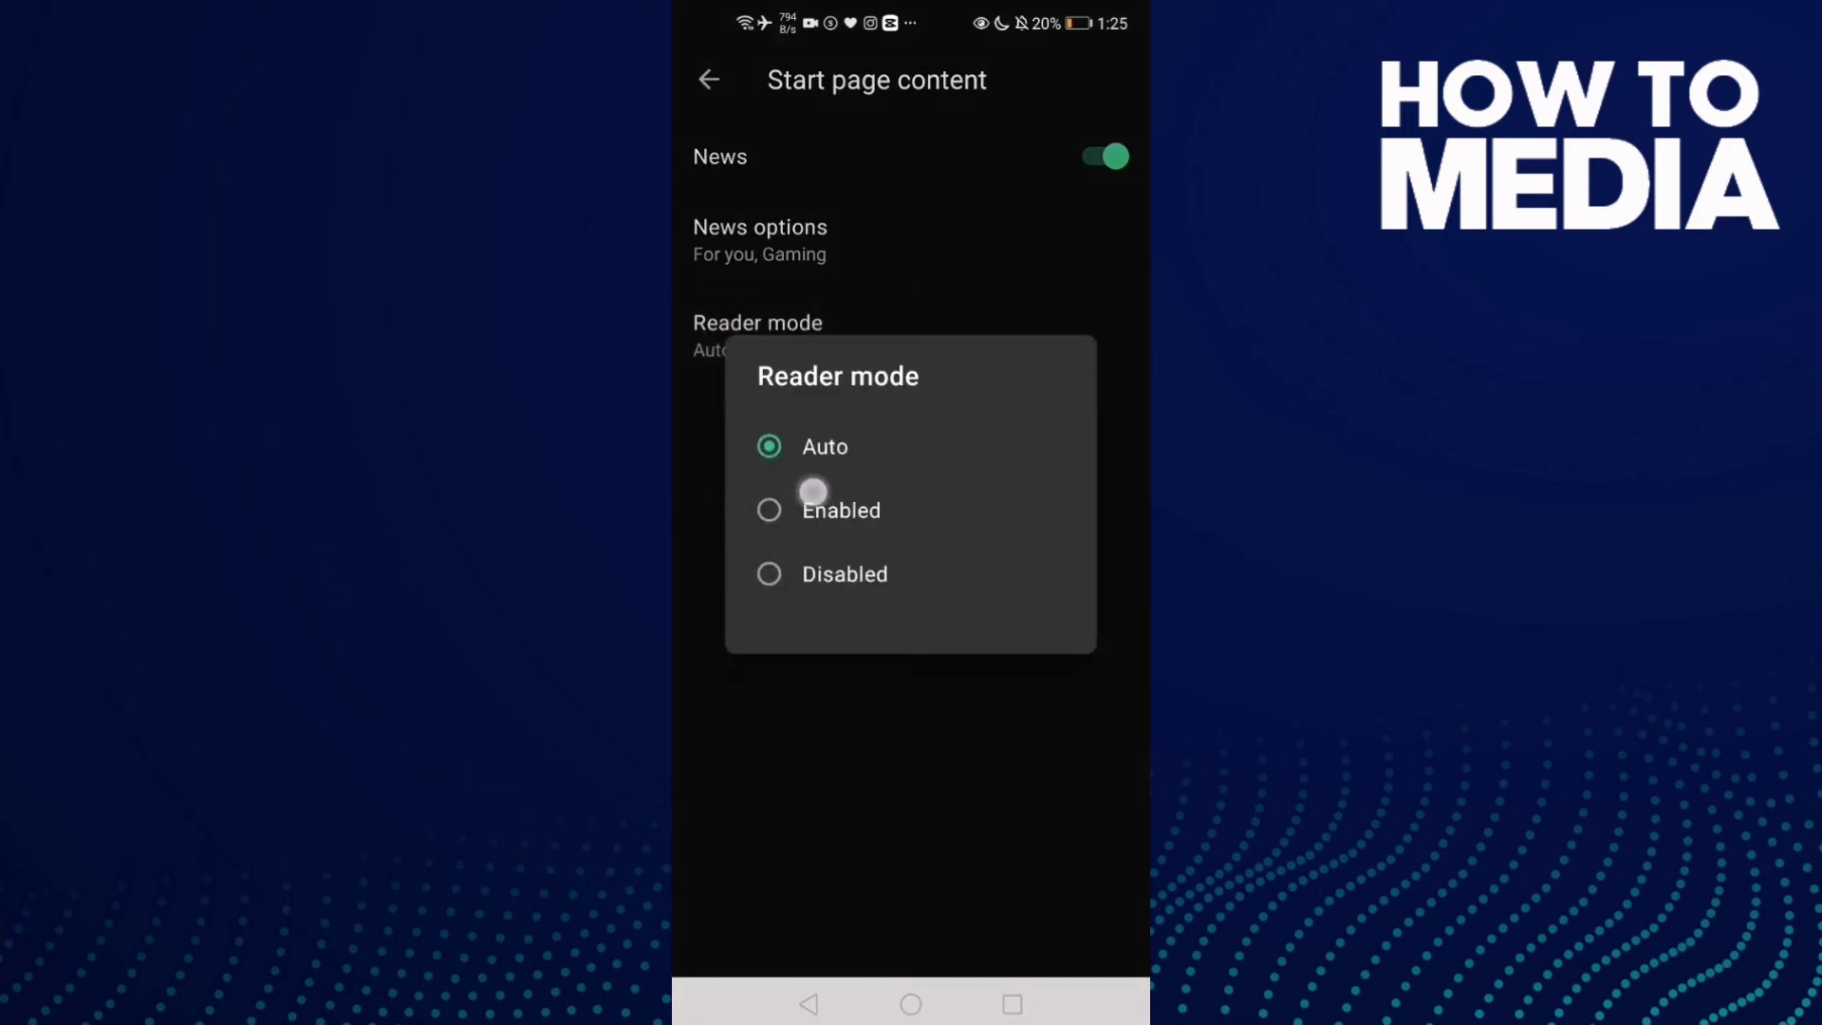
{"action": "left_click", "coordinate": [778, 511]}
{"action": "left_click", "coordinate": [806, 508]}
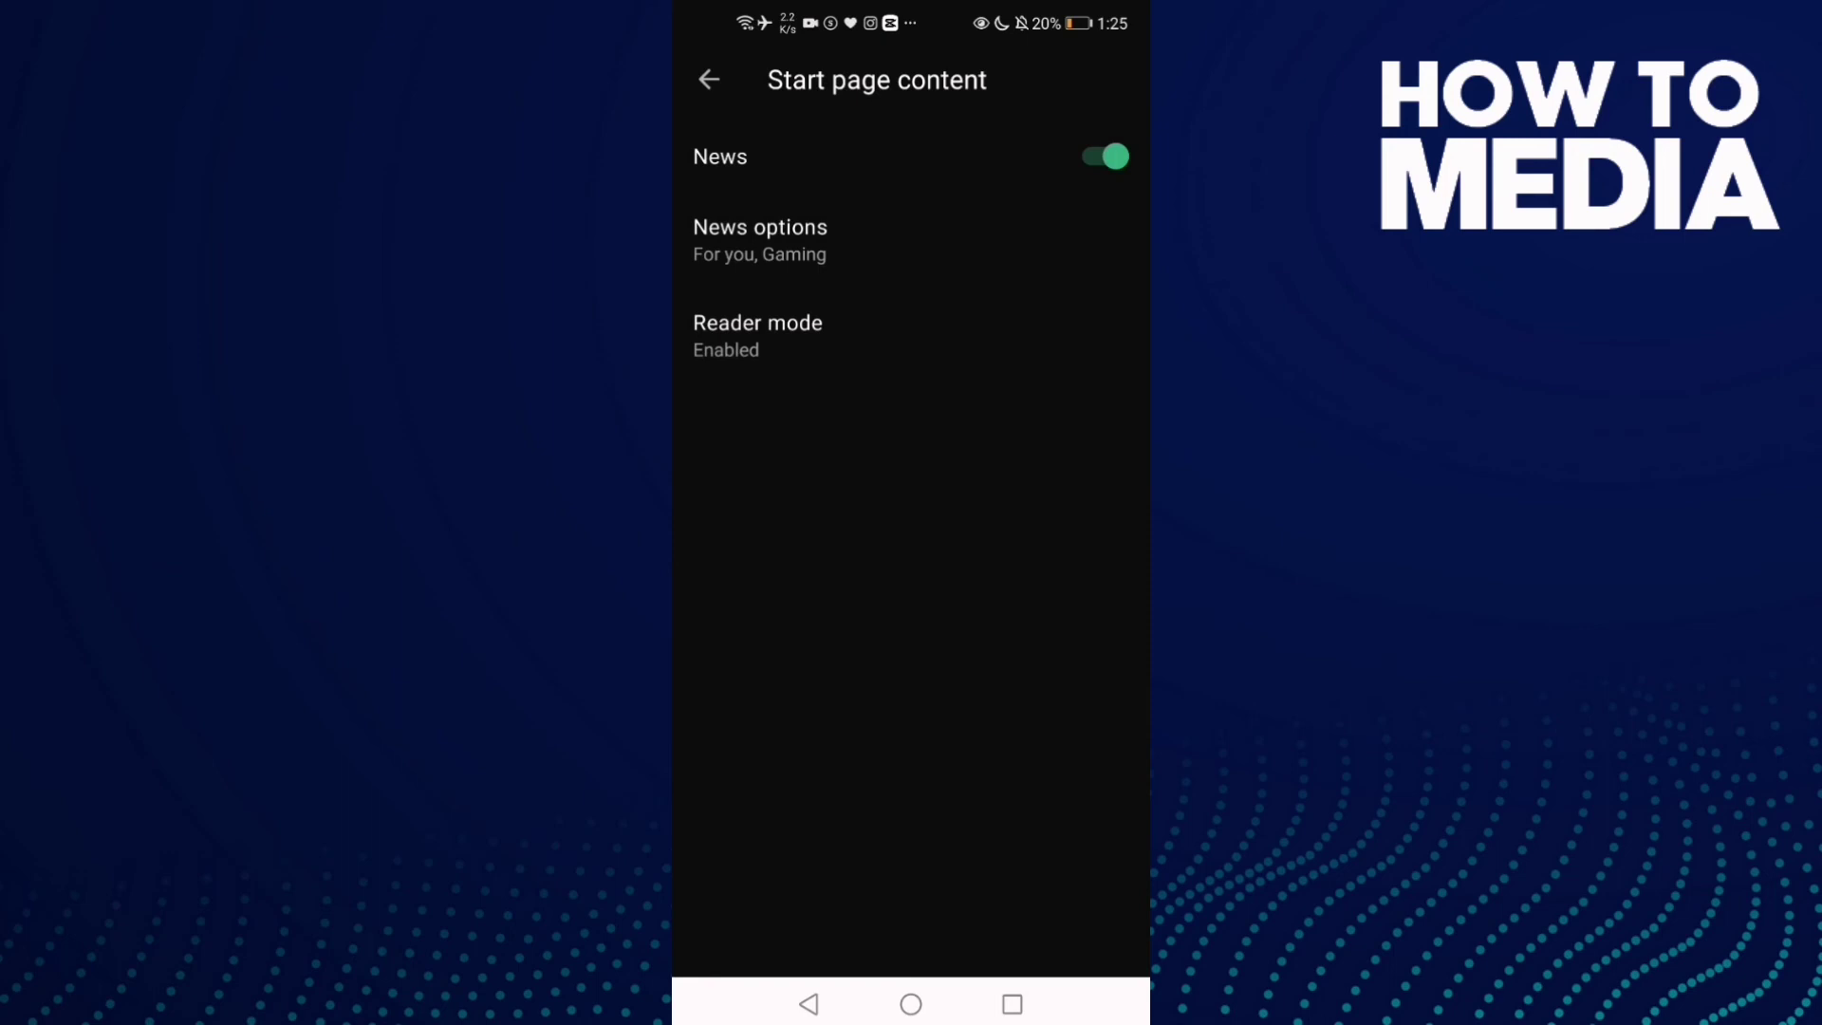
Exit Opera Mini to the Android home screen with the clock and apps
{"action": "left_click", "coordinate": [911, 1003]}
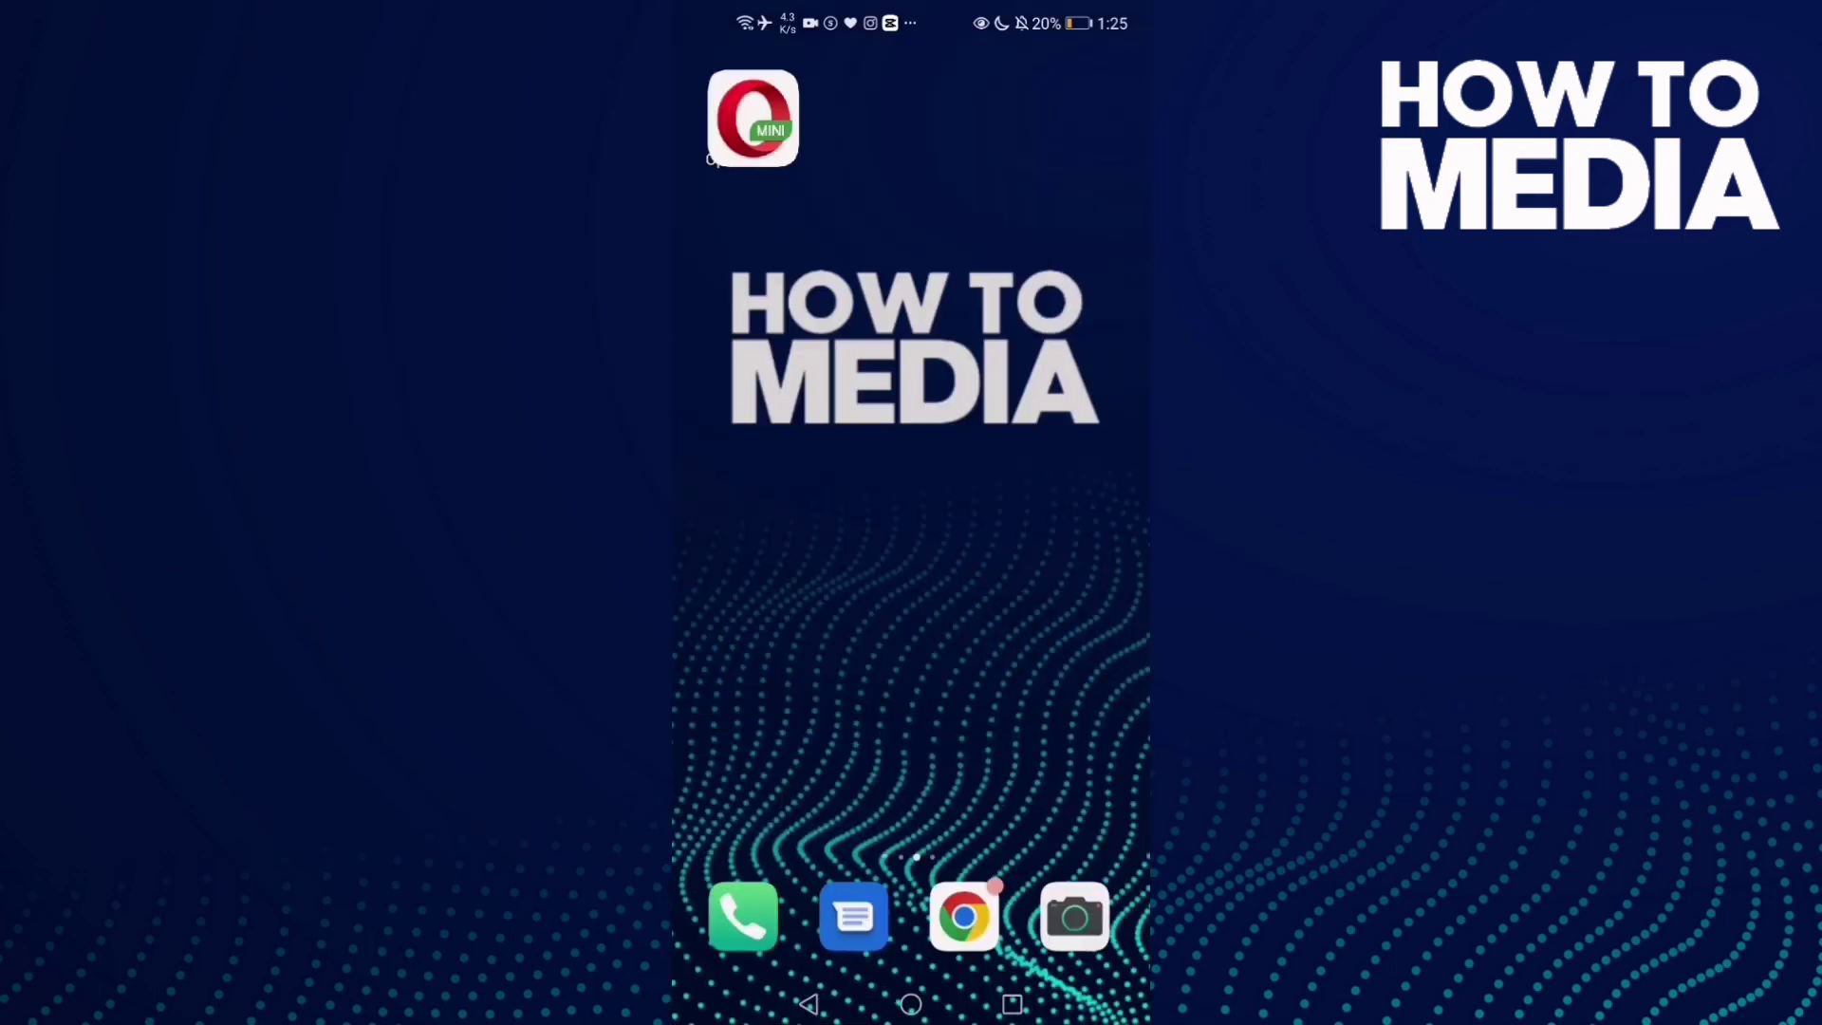